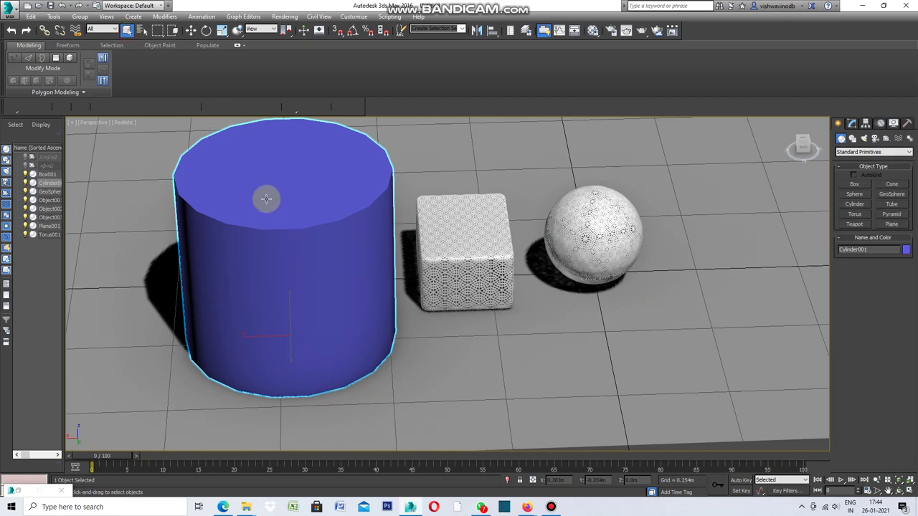
Switch the perspective viewport to Realistic with Edged Faces to reveal the cylinder's polygon wireframe.
{"action": "left_click", "coordinate": [124, 122]}
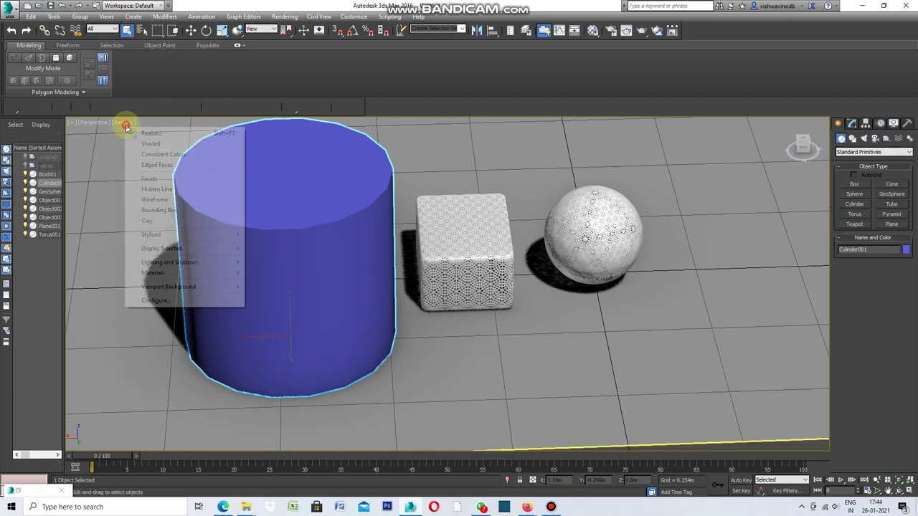
{"action": "left_click", "coordinate": [161, 167]}
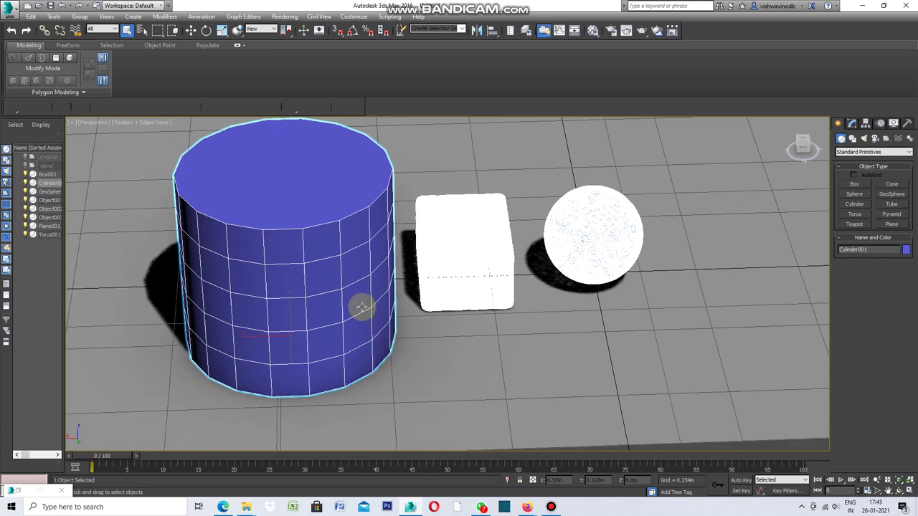
From the Modify panel, convert the blue cylinder to an Editable Poly via the right-click Convert To menu.
{"action": "left_click", "coordinate": [852, 126]}
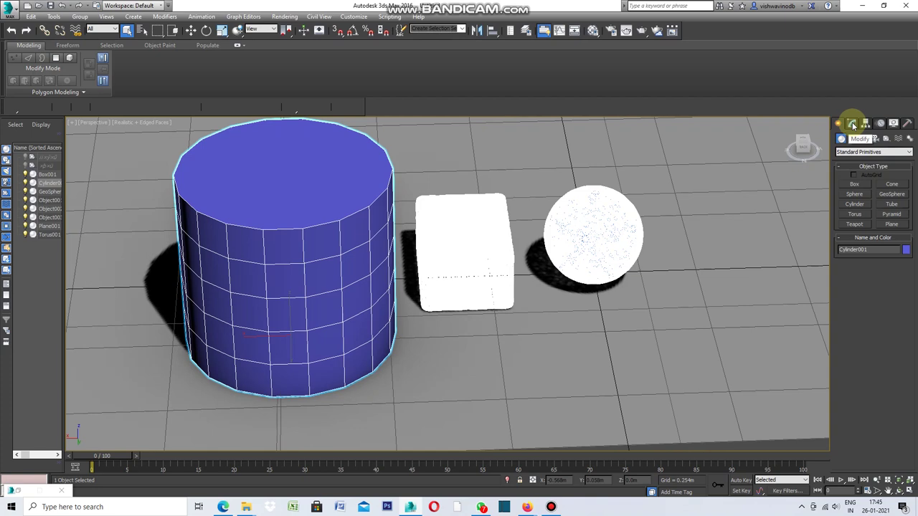
{"action": "right_click", "coordinate": [445, 329]}
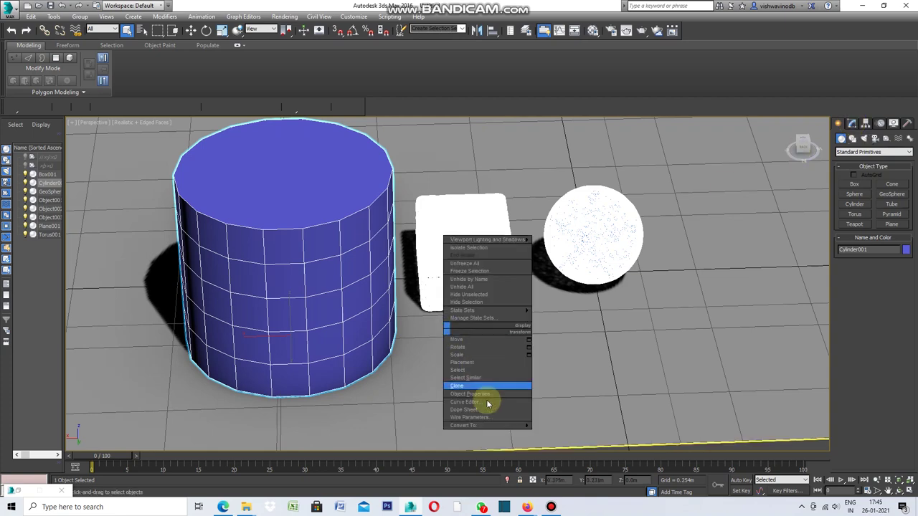
{"action": "mouse_move", "coordinate": [473, 425]}
{"action": "left_click", "coordinate": [549, 431]}
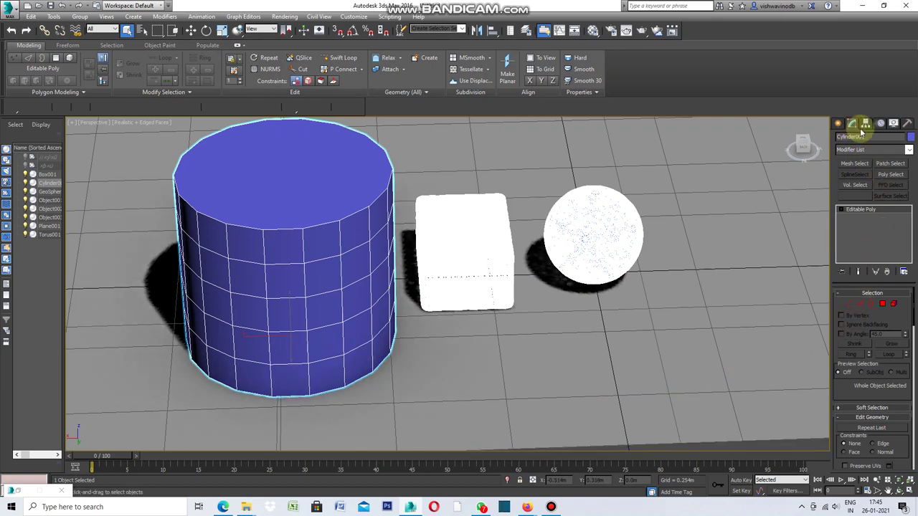
Add a Subdivide (WSM) modifier with 1.0m size to the cylinder from the Modifier List.
{"action": "left_click", "coordinate": [908, 152]}
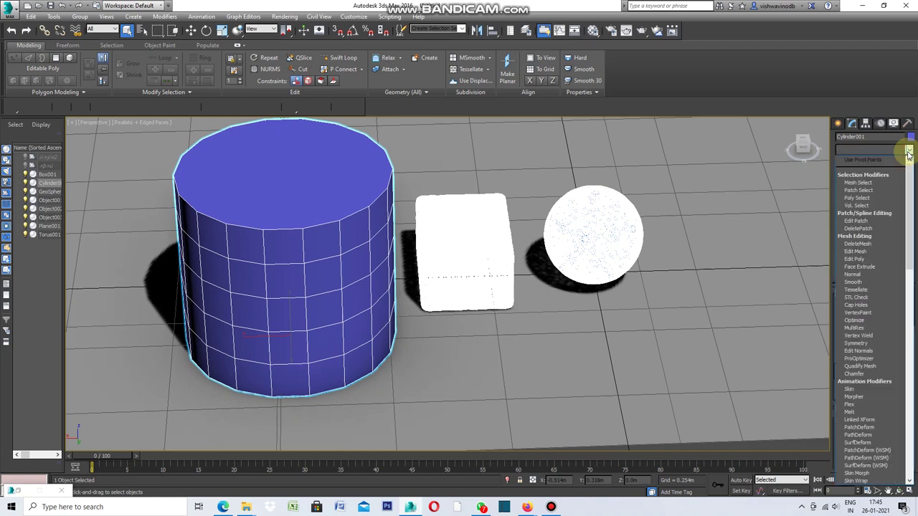
{"action": "left_click_drag", "start_coordinate": [911, 199], "coordinate": [914, 423]}
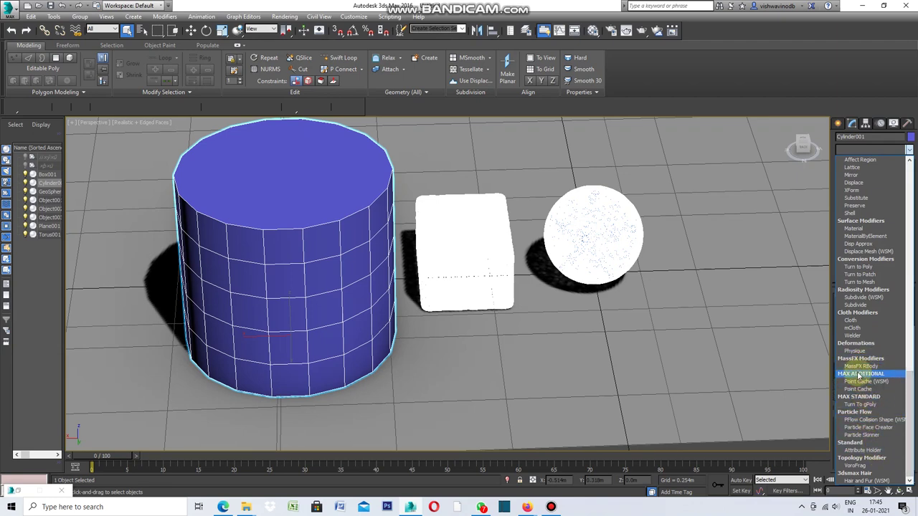
{"action": "left_click", "coordinate": [864, 299]}
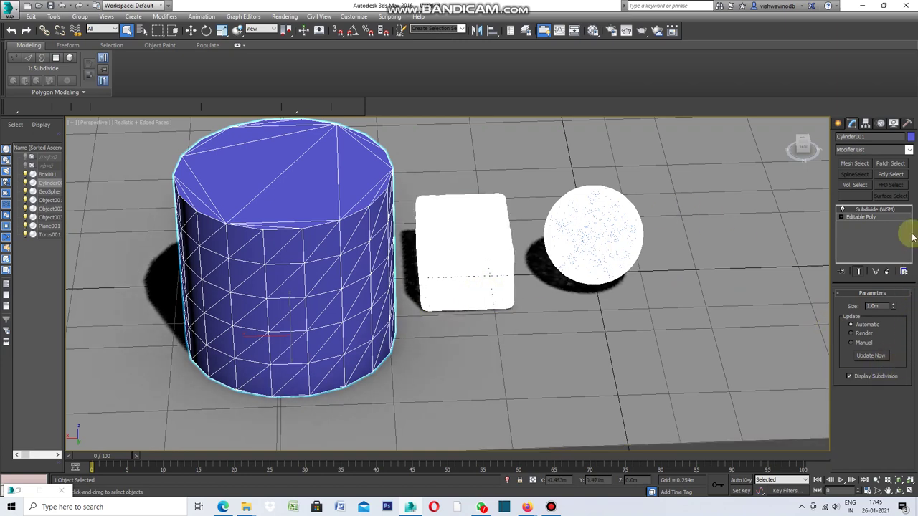
{"action": "left_click", "coordinate": [838, 126]}
Stack two MeshSmooth modifiers (NURMS, 1 iteration) on the cylinder for a denser, rounded mesh.
{"action": "left_click", "coordinate": [852, 123]}
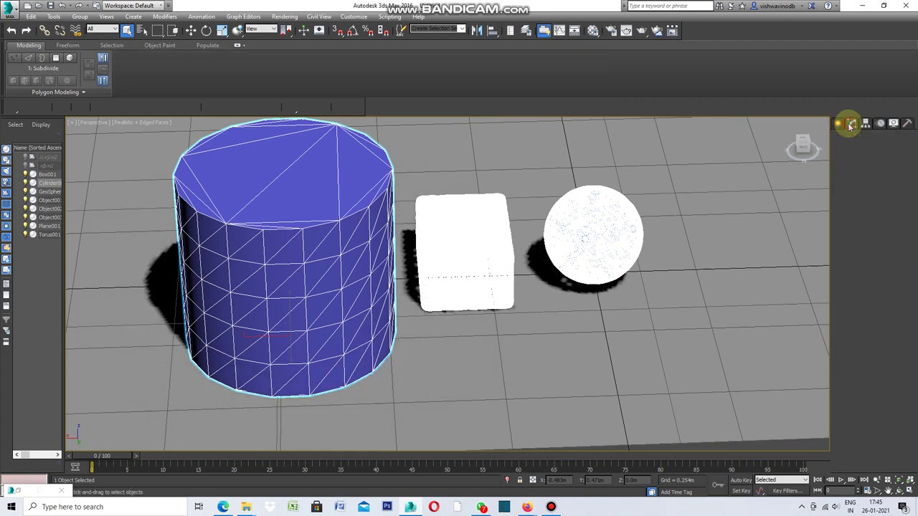
{"action": "left_click", "coordinate": [902, 150]}
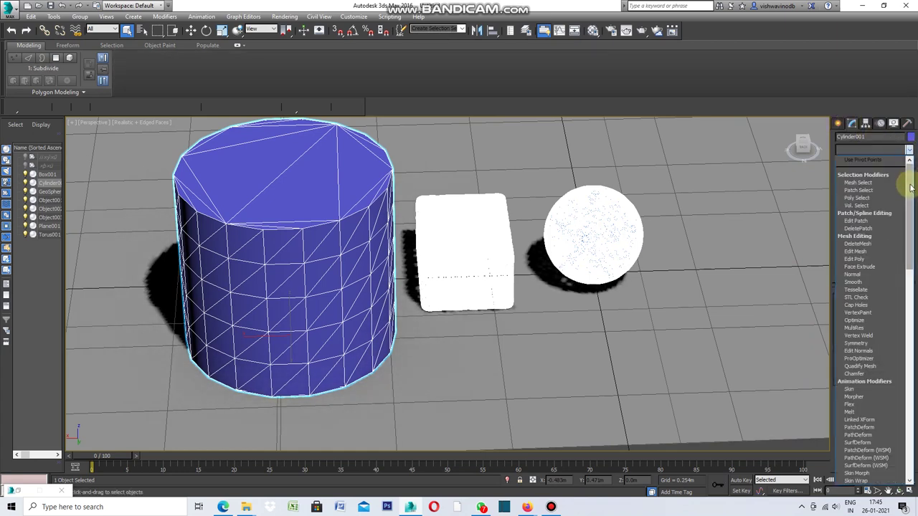
{"action": "left_click_drag", "start_coordinate": [910, 200], "coordinate": [909, 324]}
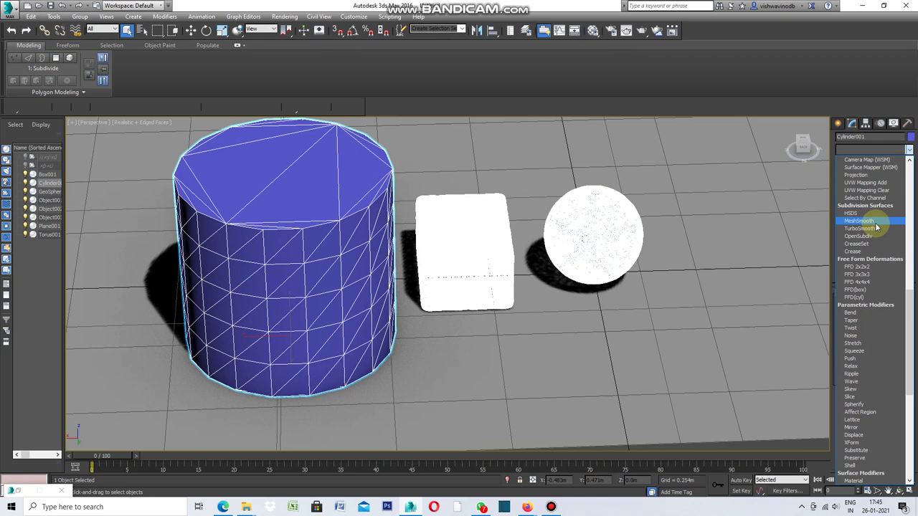
{"action": "left_click", "coordinate": [874, 222]}
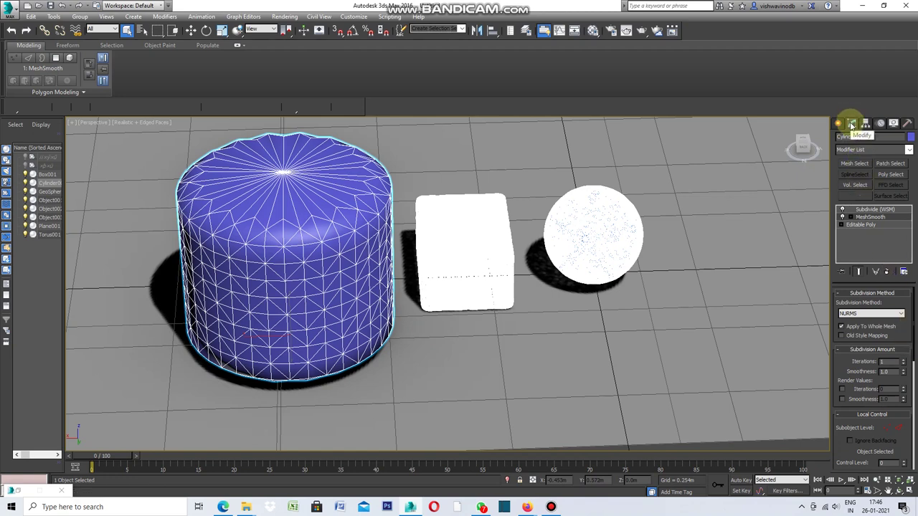
{"action": "left_click", "coordinate": [908, 152]}
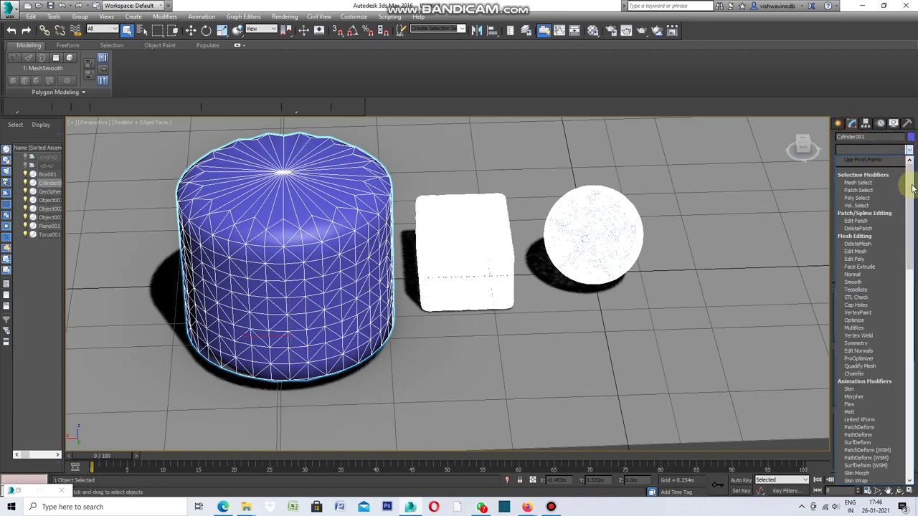
{"action": "mouse_move", "coordinate": [909, 204]}
{"action": "left_mouse_down"}
{"action": "mouse_move", "coordinate": [910, 321]}
{"action": "mouse_move", "coordinate": [910, 302]}
{"action": "left_mouse_up"}
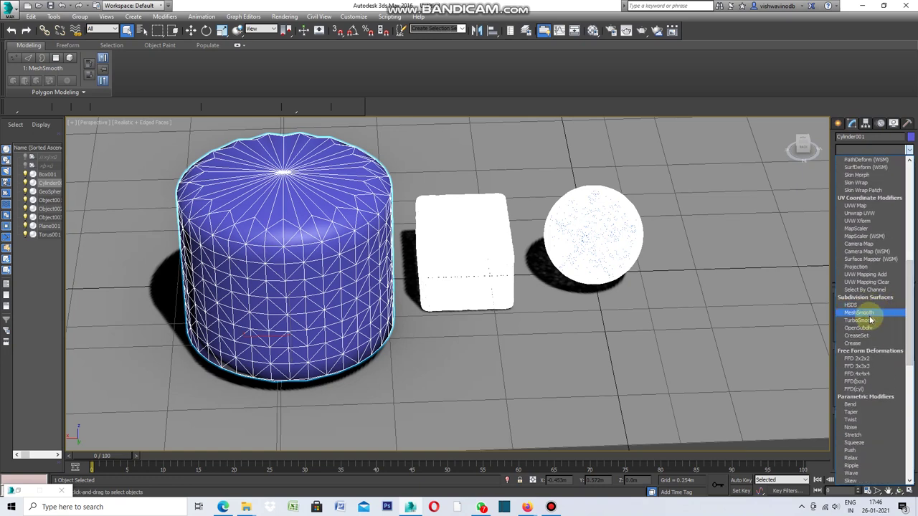
{"action": "left_click", "coordinate": [860, 314]}
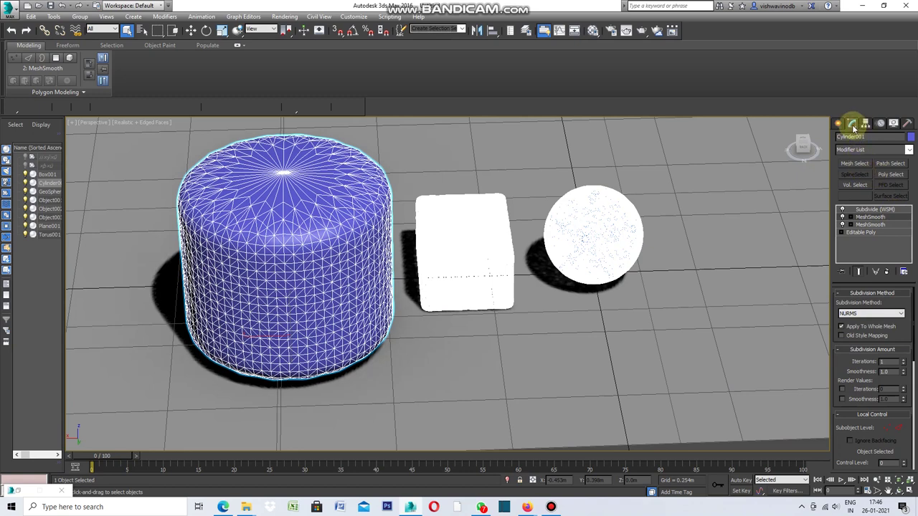
Collapse the MeshSmooths into the Editable Poly, then add an Edit Poly modifier to the cylinder.
{"action": "right_click", "coordinate": [685, 336]}
{"action": "mouse_move", "coordinate": [717, 434]}
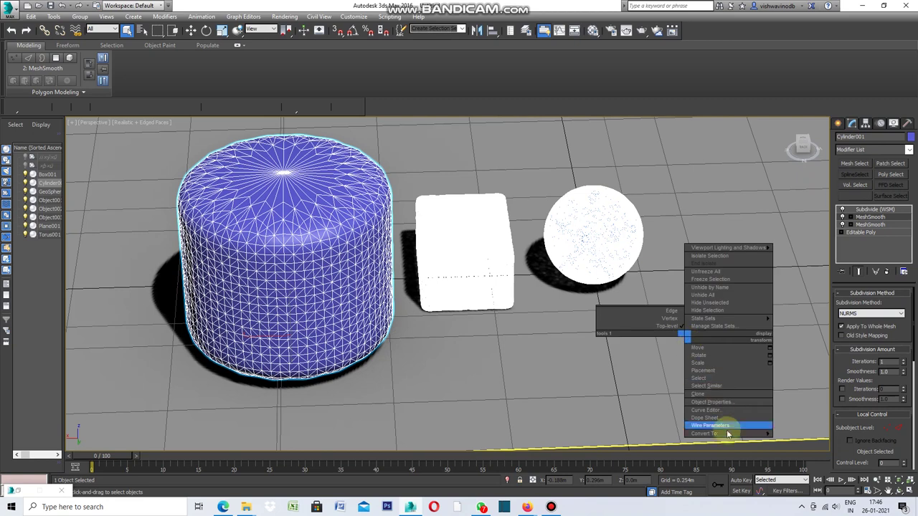
{"action": "left_click", "coordinate": [789, 441]}
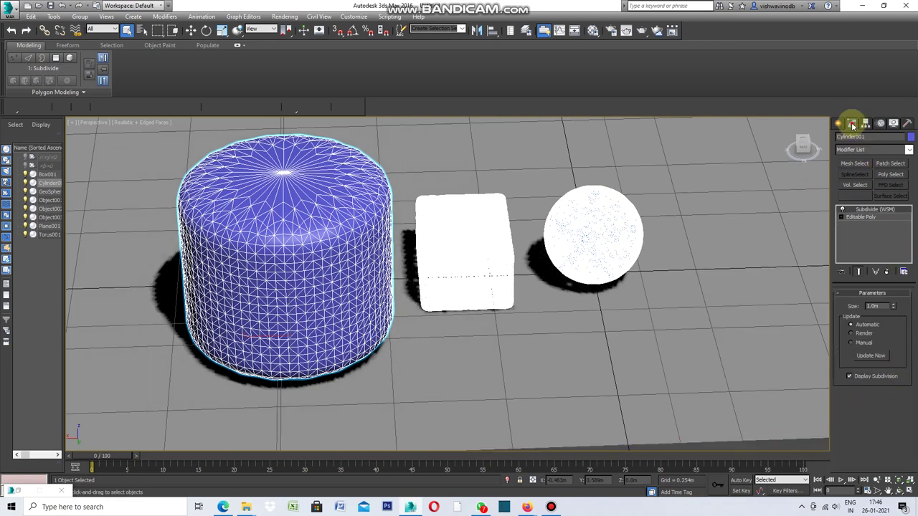
{"action": "left_click", "coordinate": [902, 150]}
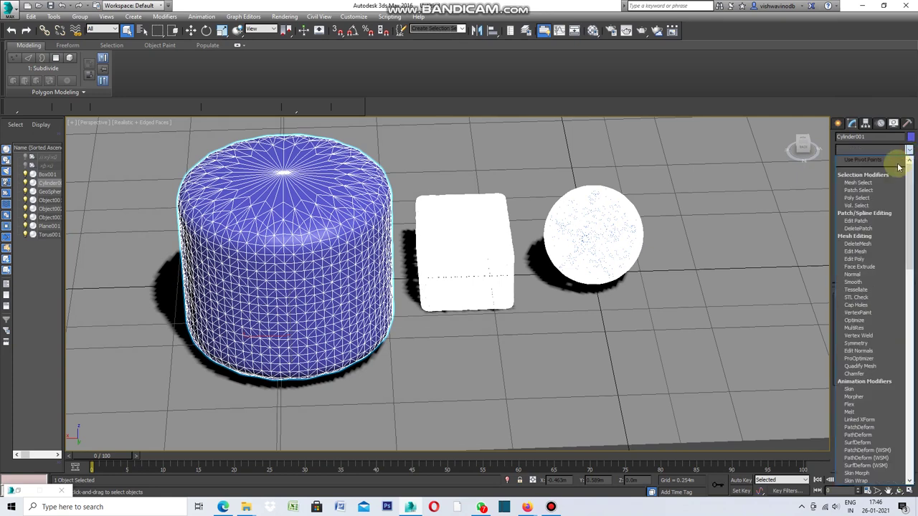
{"action": "left_click", "coordinate": [863, 259]}
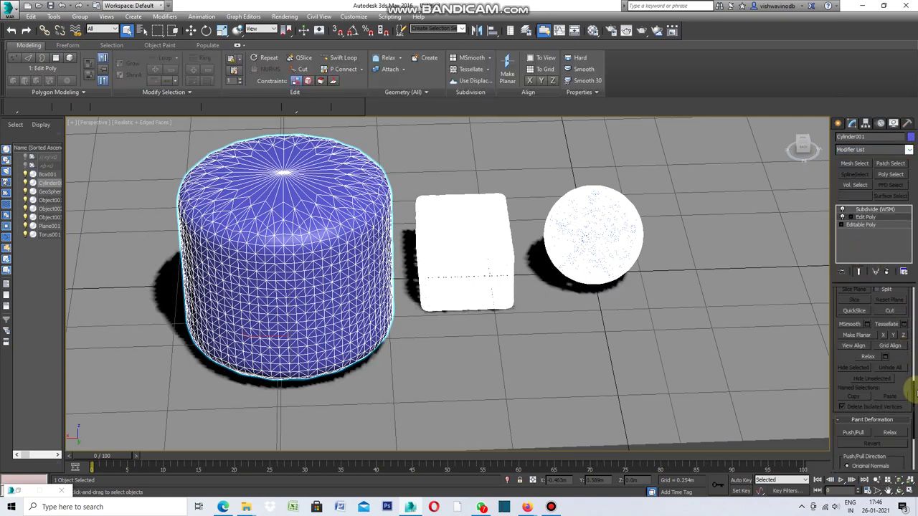
{"action": "left_click_drag", "start_coordinate": [915, 392], "coordinate": [911, 285]}
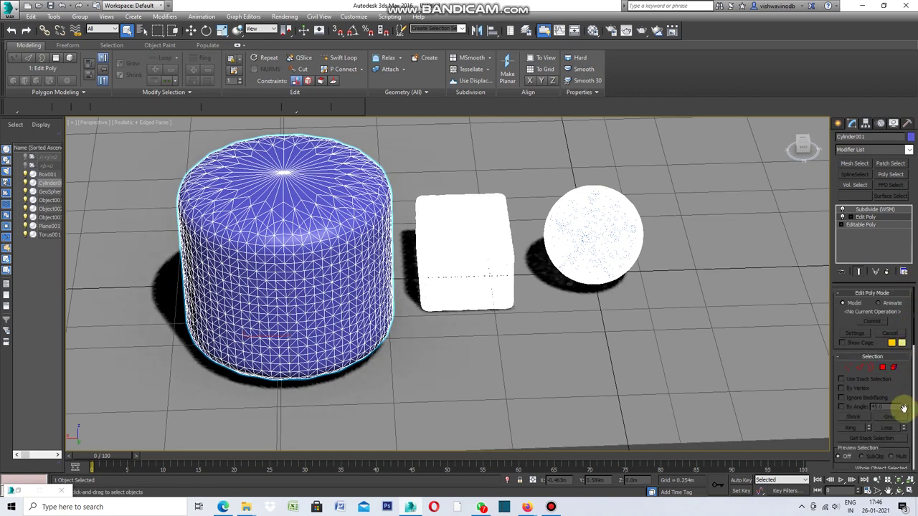
Select all the cylinder's polygons and start an Inset set to By Polygon.
{"action": "left_click", "coordinate": [882, 368]}
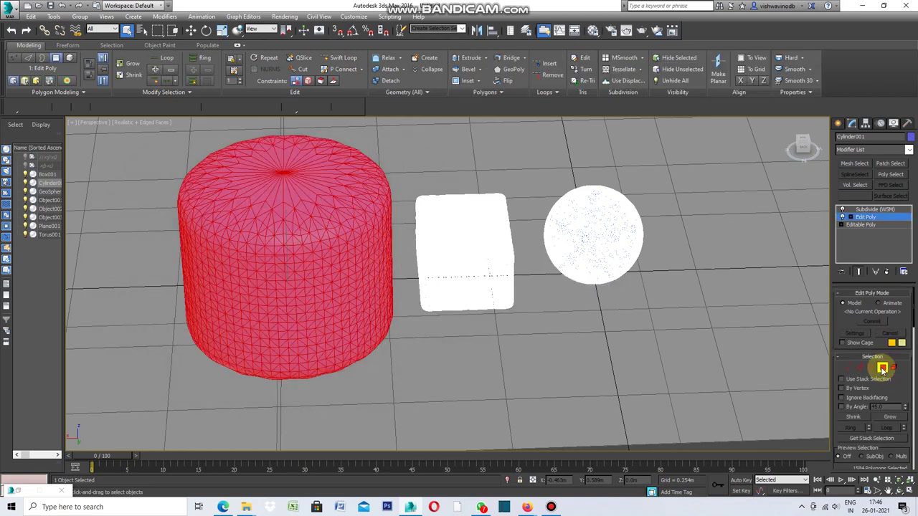
{"action": "left_click", "coordinate": [318, 317]}
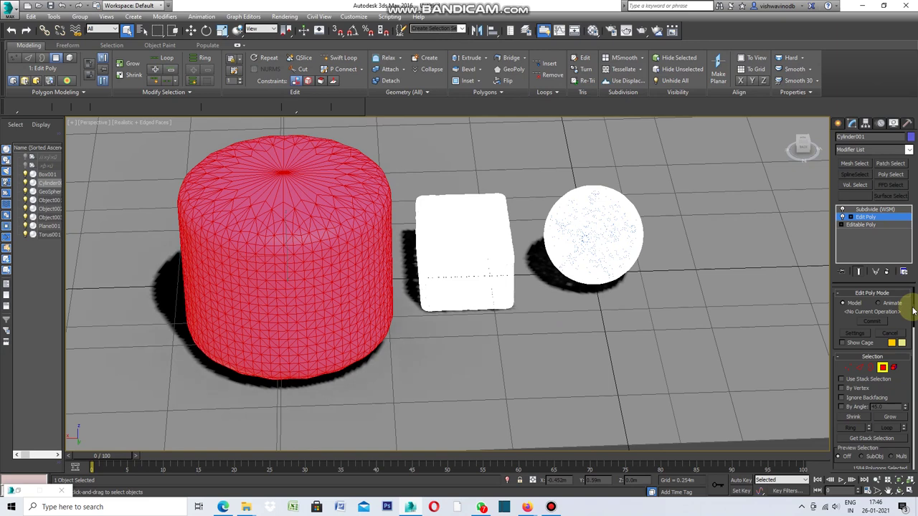
{"action": "left_click_drag", "start_coordinate": [913, 310], "coordinate": [911, 343]}
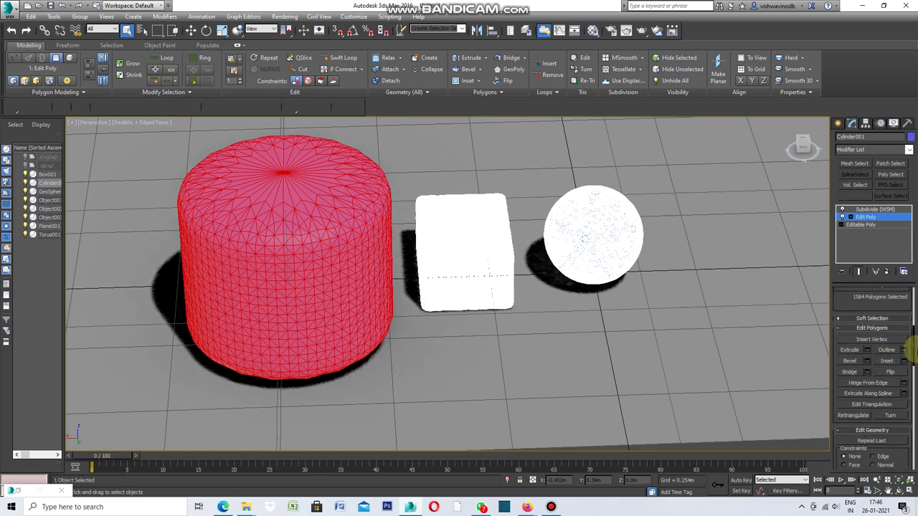
{"action": "left_click", "coordinate": [904, 362]}
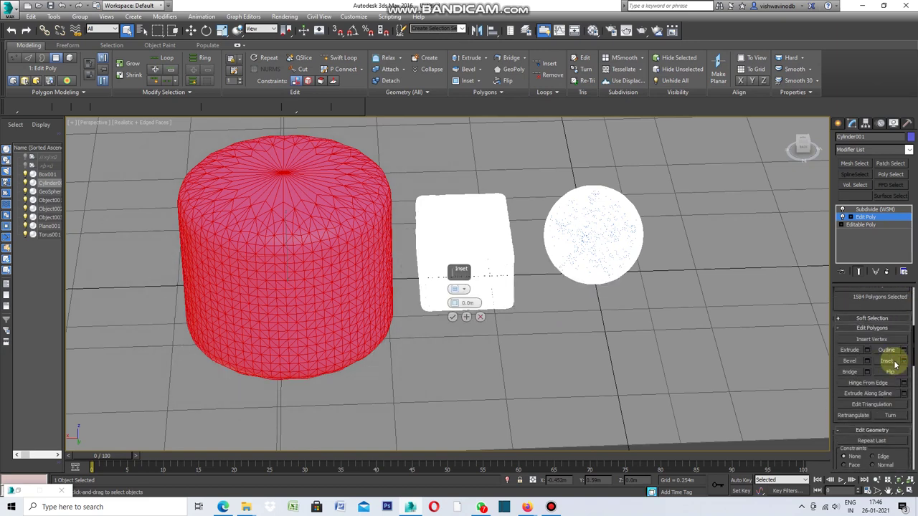
{"action": "left_click", "coordinate": [465, 290]}
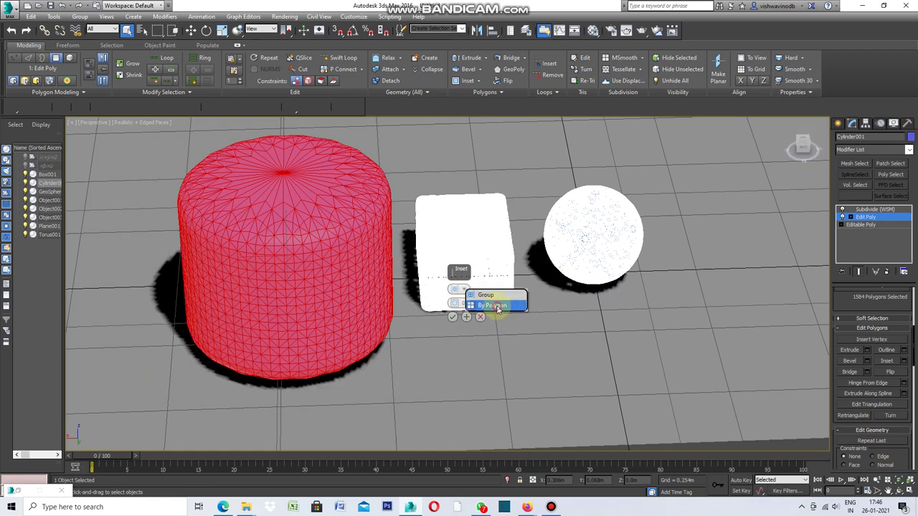
{"action": "left_click", "coordinate": [497, 307]}
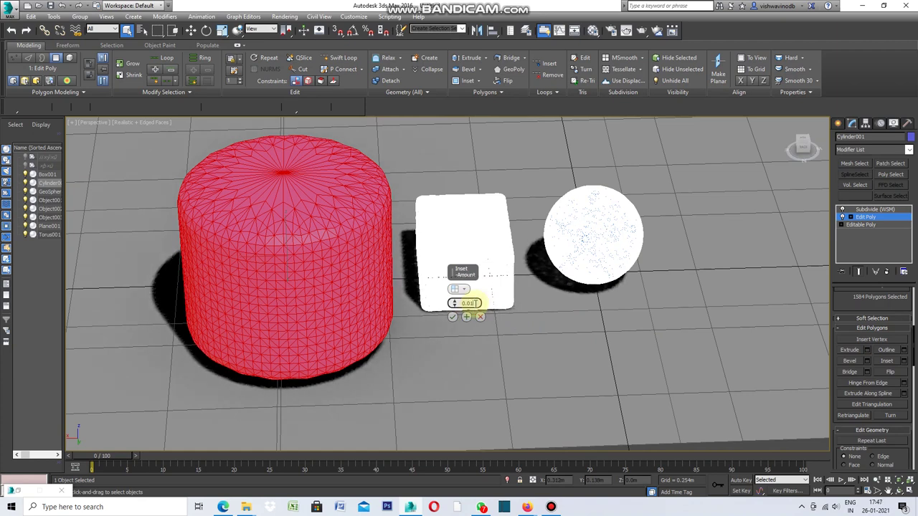
Apply a 0.01m By Polygon inset to the cylinder and inspect the result.
{"action": "key", "text": "Return"}
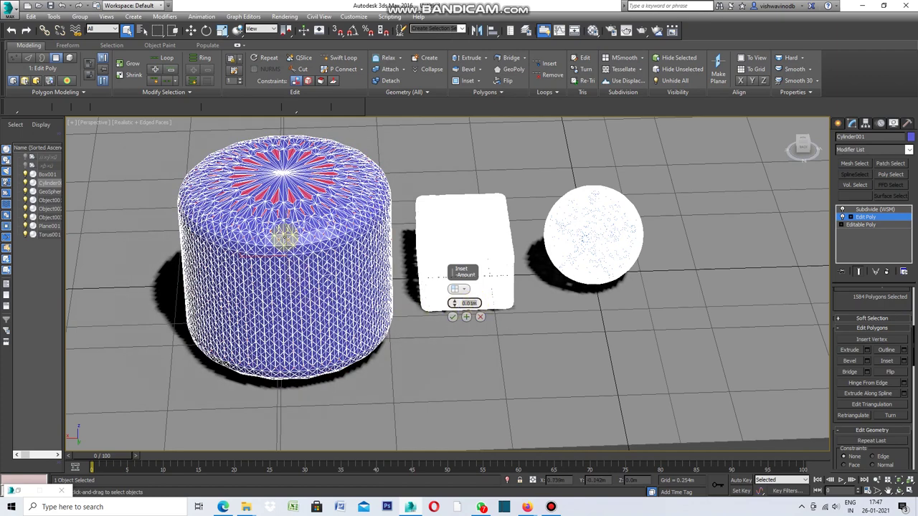
{"action": "scroll", "coordinate": [281, 226], "scroll_direction": "up", "scroll_amount": 3}
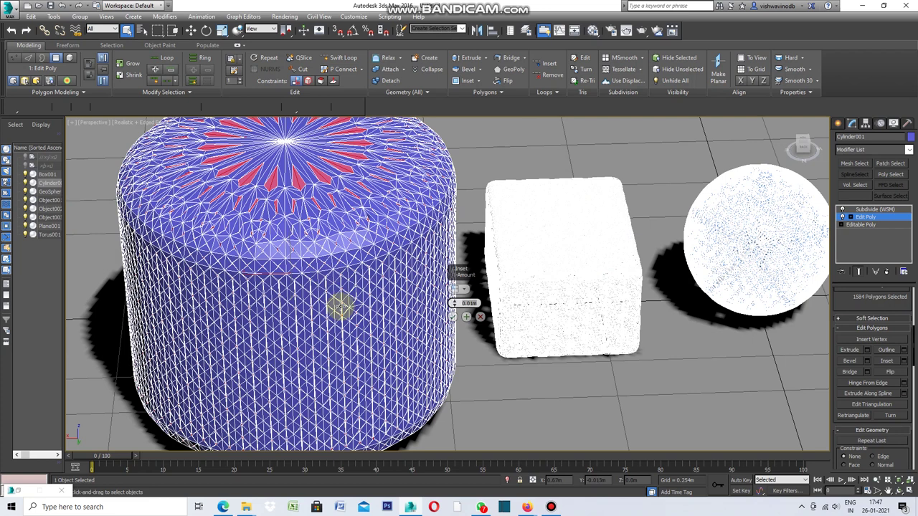
{"action": "scroll", "coordinate": [339, 306], "scroll_direction": "up", "scroll_amount": 4}
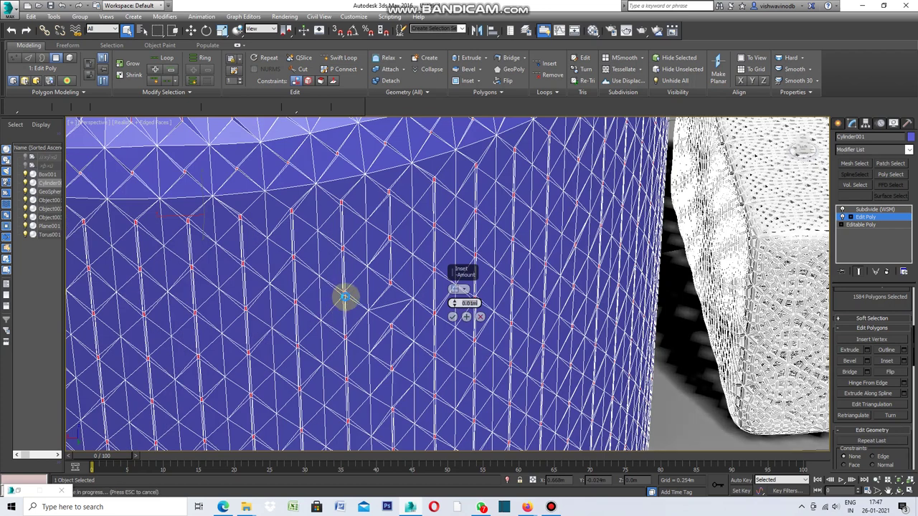
{"action": "scroll", "coordinate": [464, 322], "scroll_direction": "down", "scroll_amount": 3}
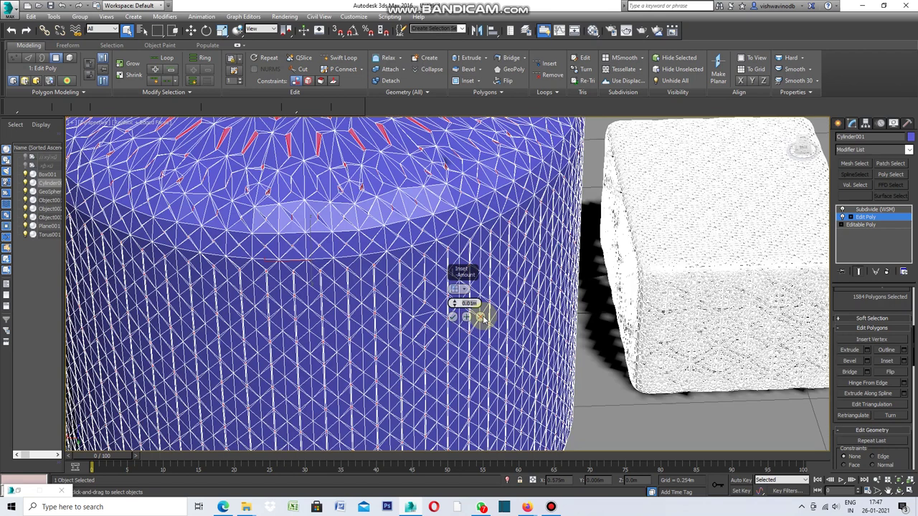
{"action": "scroll", "coordinate": [373, 262], "scroll_direction": "down", "scroll_amount": 5}
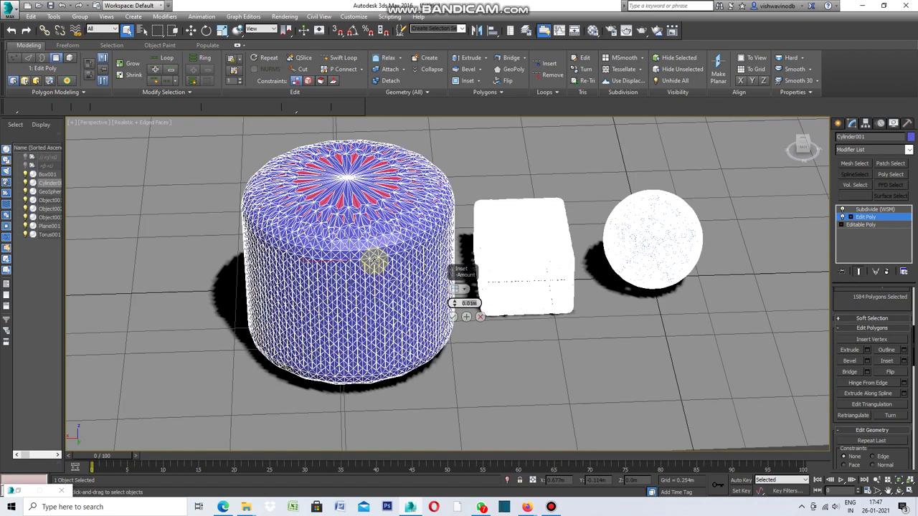
{"action": "scroll", "coordinate": [372, 259], "scroll_direction": "up", "scroll_amount": 3}
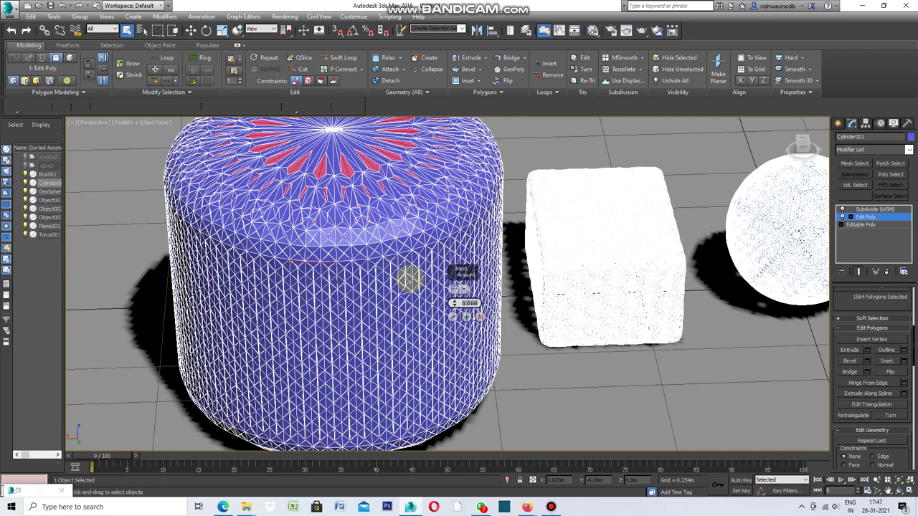
{"action": "scroll", "coordinate": [409, 296], "scroll_direction": "up", "scroll_amount": 5}
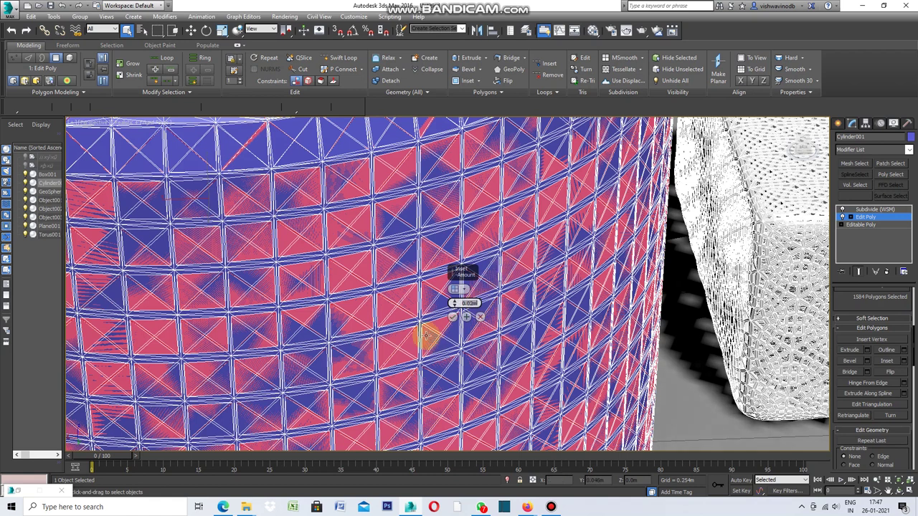
{"action": "scroll", "coordinate": [425, 335], "scroll_direction": "down", "scroll_amount": 5}
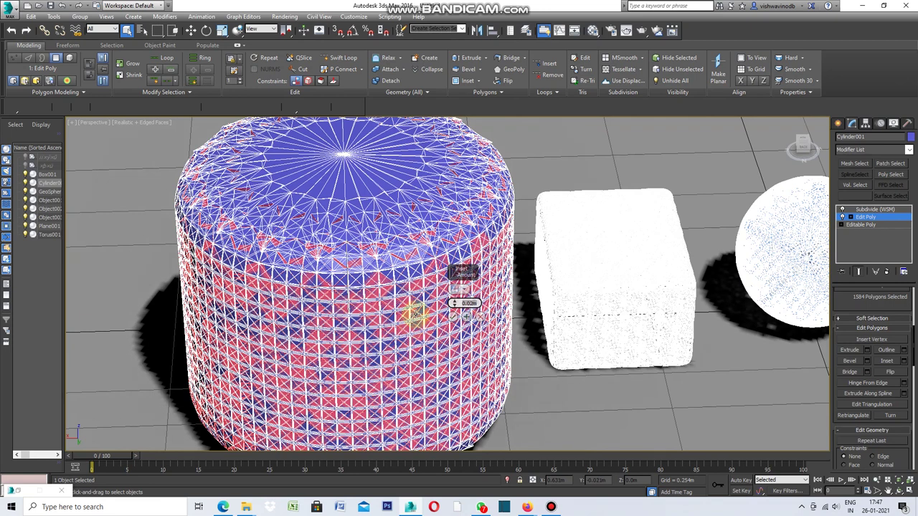
{"action": "scroll", "coordinate": [413, 313], "scroll_direction": "up", "scroll_amount": 5}
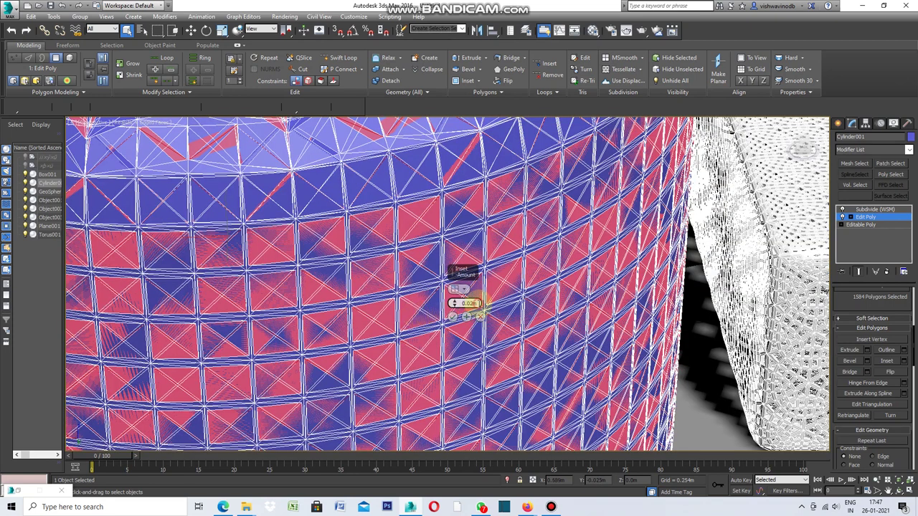
{"action": "left_click_drag", "start_coordinate": [482, 302], "coordinate": [482, 306]}
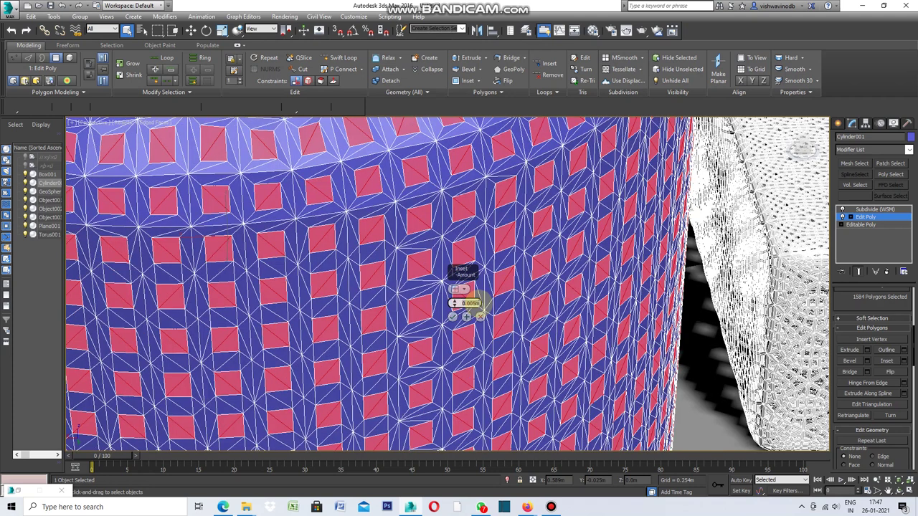
{"action": "scroll", "coordinate": [357, 309], "scroll_direction": "down", "scroll_amount": 5}
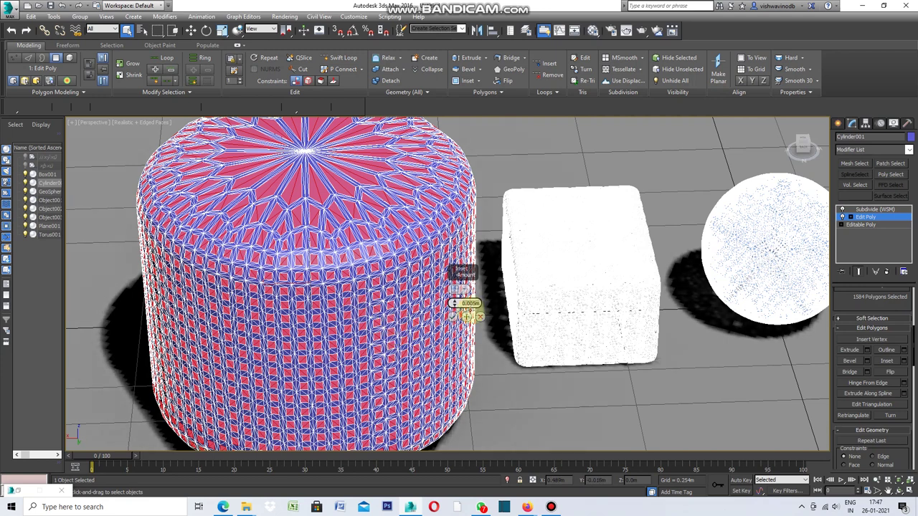
{"action": "scroll", "coordinate": [393, 332], "scroll_direction": "up", "scroll_amount": 3}
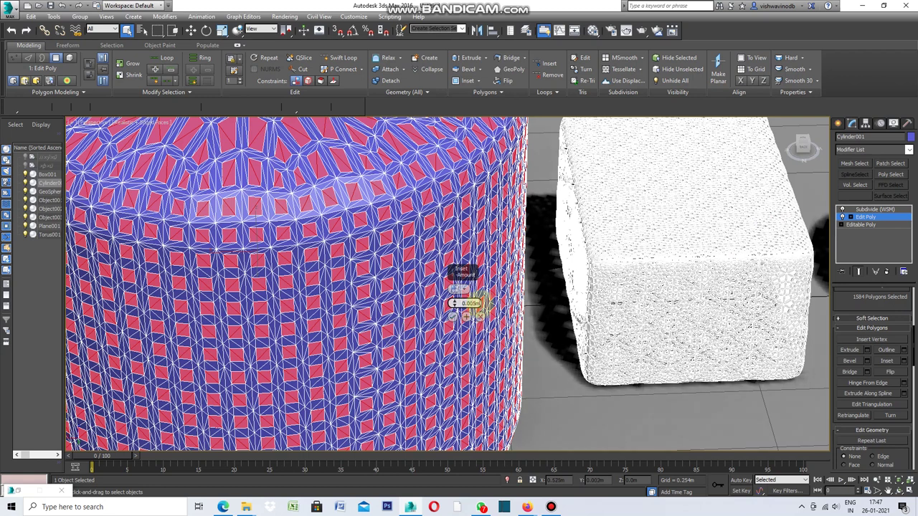
Try inset amounts of 0.002m and 0.005m, settle on about 0.003m, and accept the inset.
{"action": "key", "text": "BackSpace"}
{"action": "key", "text": "BackSpace"}
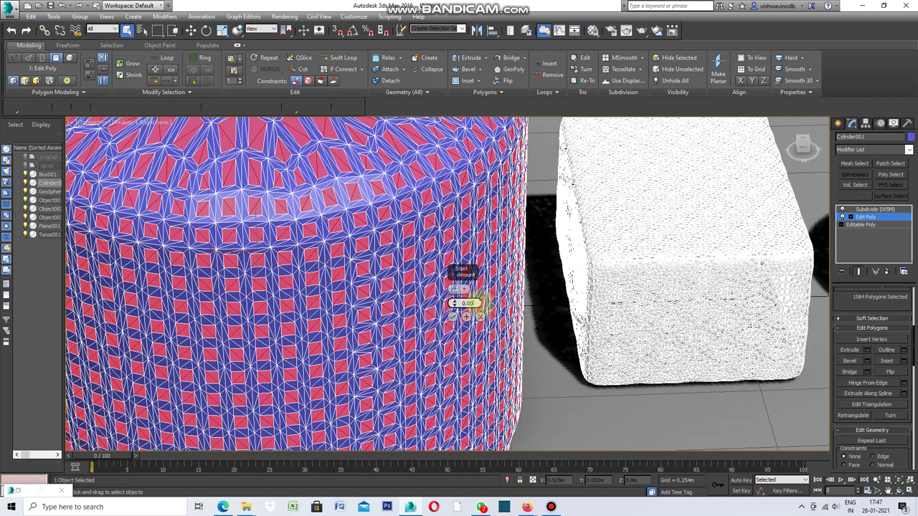
{"action": "type", "text": "3"}
{"action": "type", "text": "2m"}
{"action": "key", "text": "Return"}
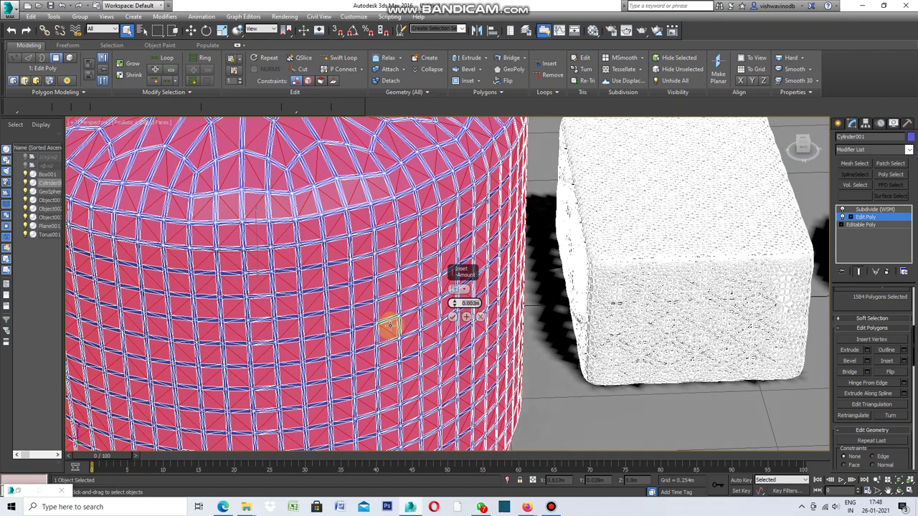
{"action": "scroll", "coordinate": [388, 326], "scroll_direction": "down", "scroll_amount": 5}
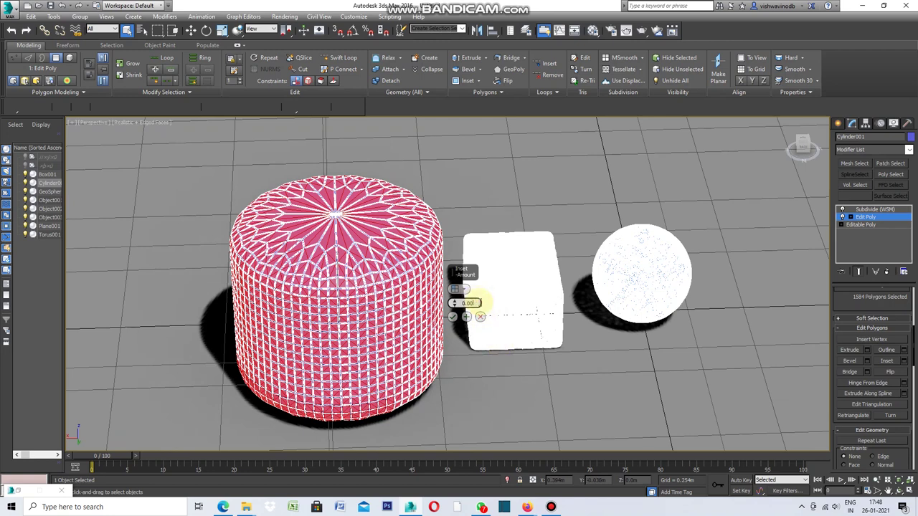
{"action": "type", "text": "5"}
{"action": "key", "text": "Return"}
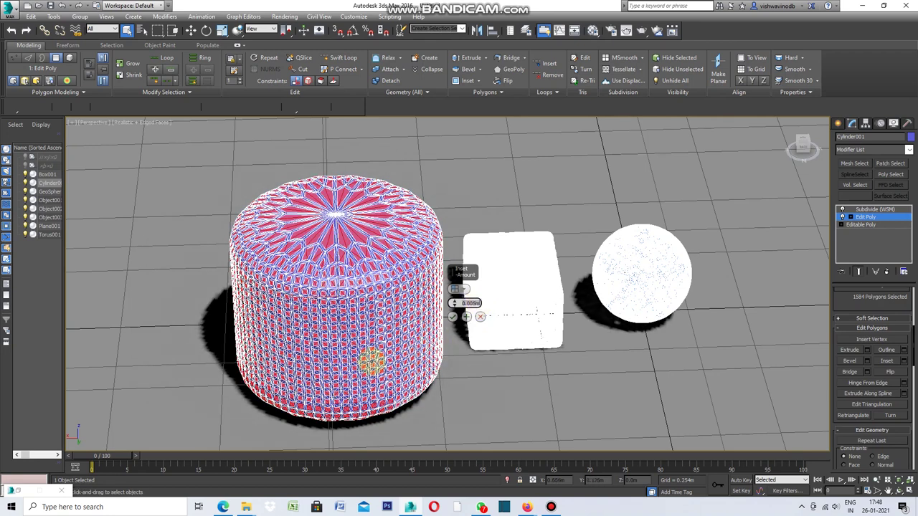
{"action": "scroll", "coordinate": [368, 340], "scroll_direction": "up", "scroll_amount": 5}
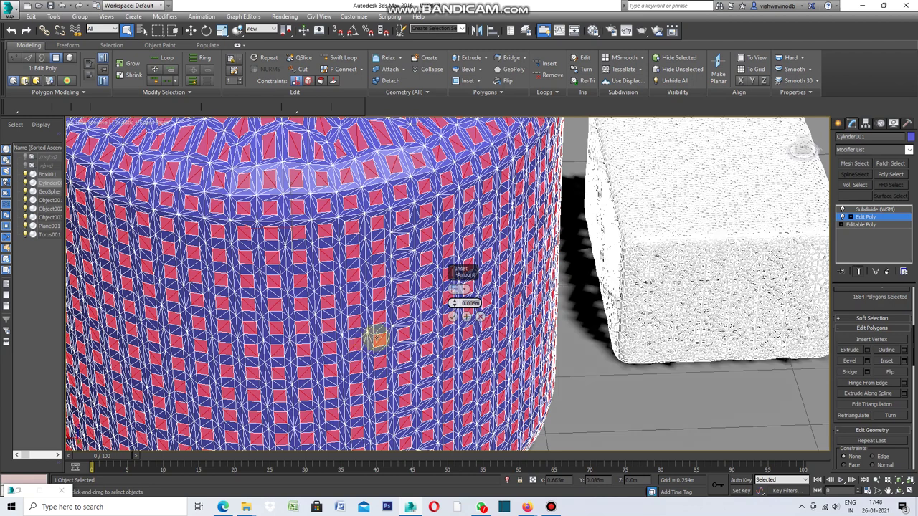
{"action": "scroll", "coordinate": [409, 330], "scroll_direction": "down", "scroll_amount": 3}
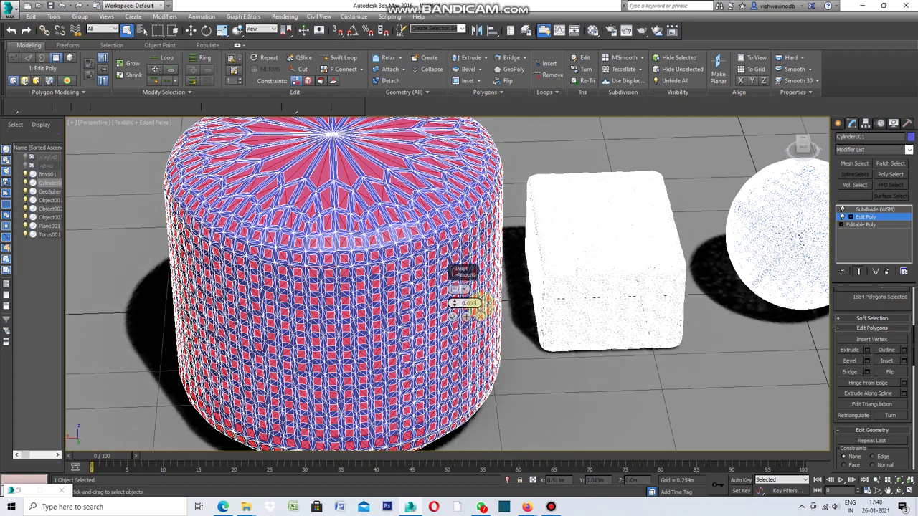
{"action": "key", "text": "Return"}
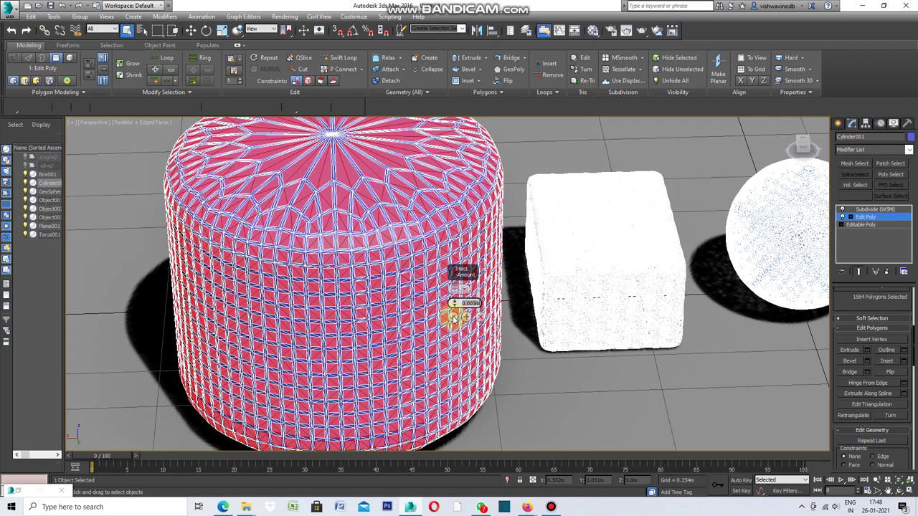
{"action": "left_click", "coordinate": [453, 318]}
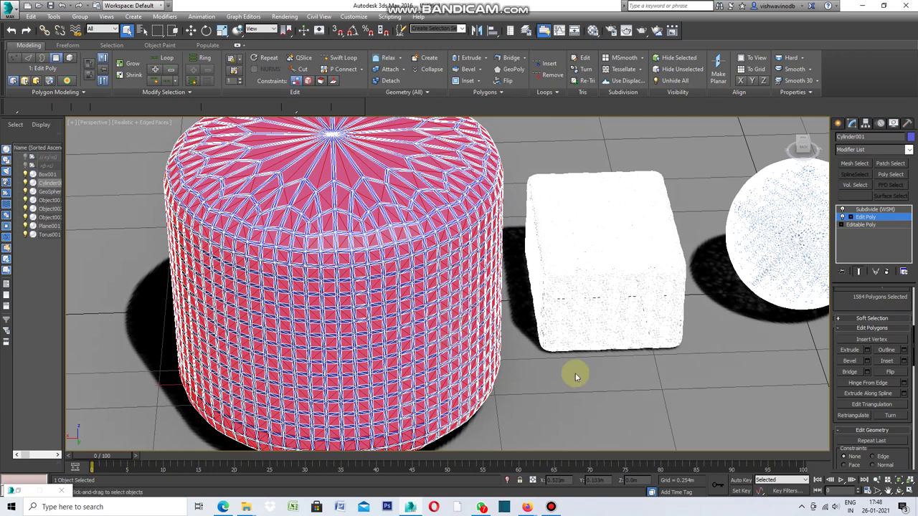
{"action": "left_click_drag", "start_coordinate": [912, 350], "coordinate": [910, 375]}
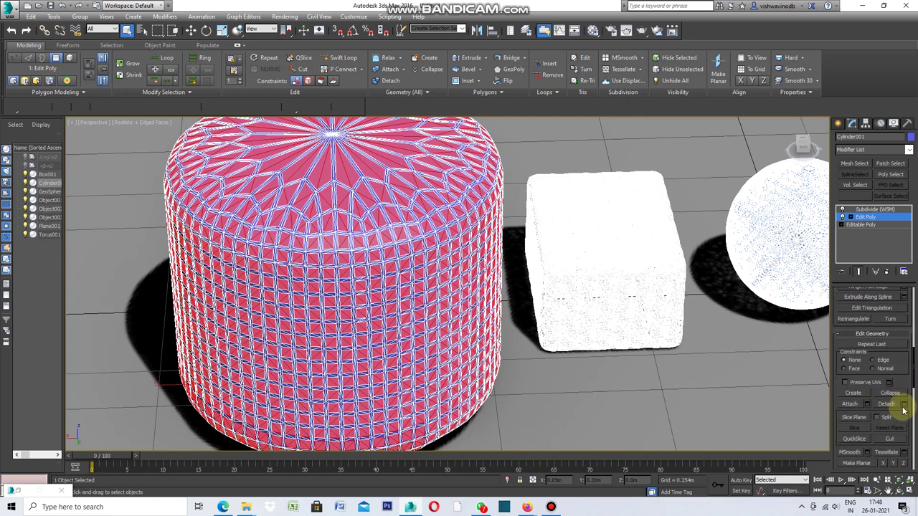
Detach the inset faces into a new object and change the cylinder's object colour to white.
{"action": "left_click", "coordinate": [904, 405]}
{"action": "left_click", "coordinate": [493, 262]}
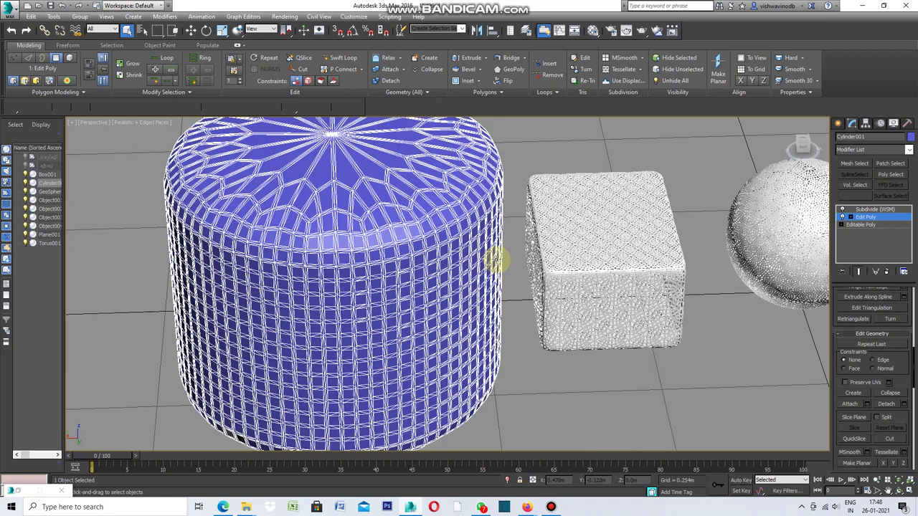
{"action": "left_click", "coordinate": [909, 137]}
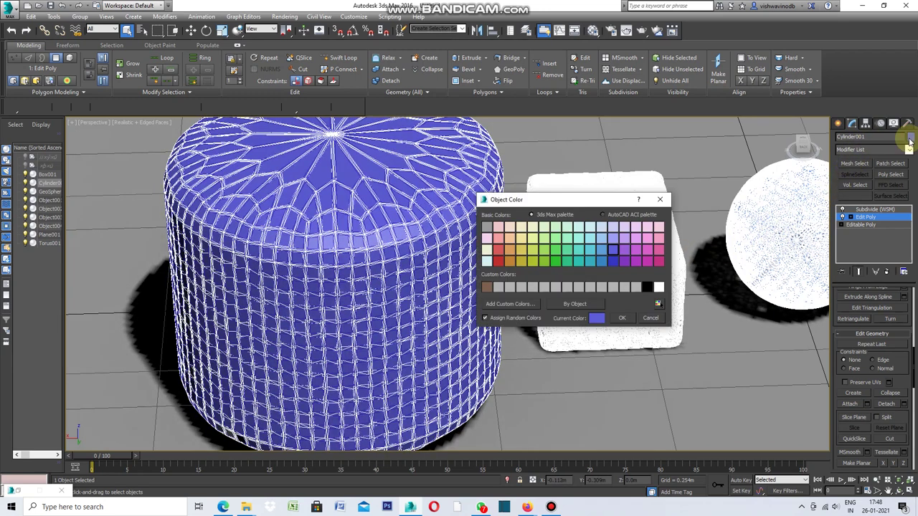
{"action": "left_click", "coordinate": [657, 288]}
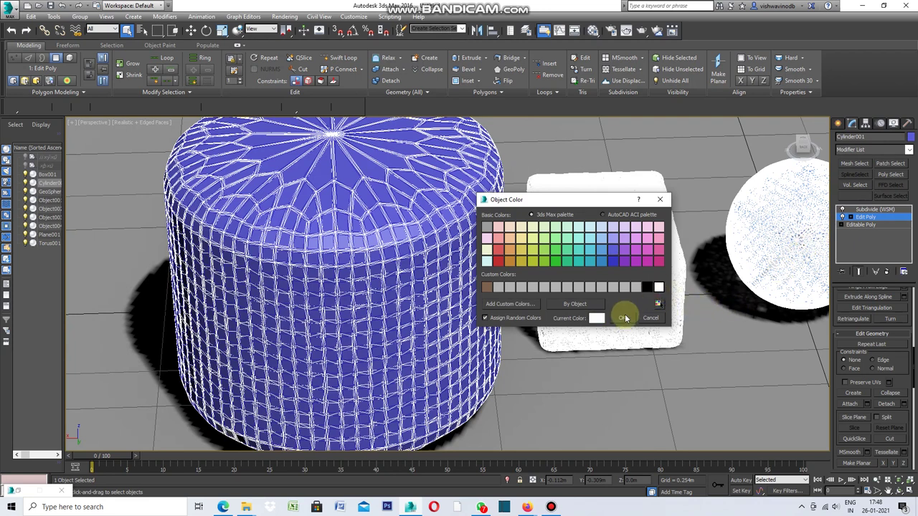
{"action": "left_click", "coordinate": [623, 317]}
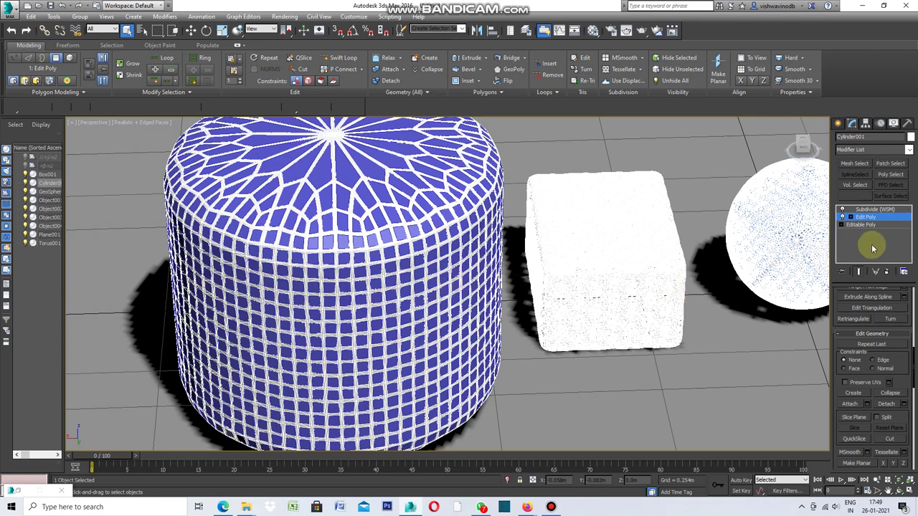
{"action": "left_click", "coordinate": [909, 151]}
{"action": "left_click_drag", "start_coordinate": [907, 163], "coordinate": [909, 334]}
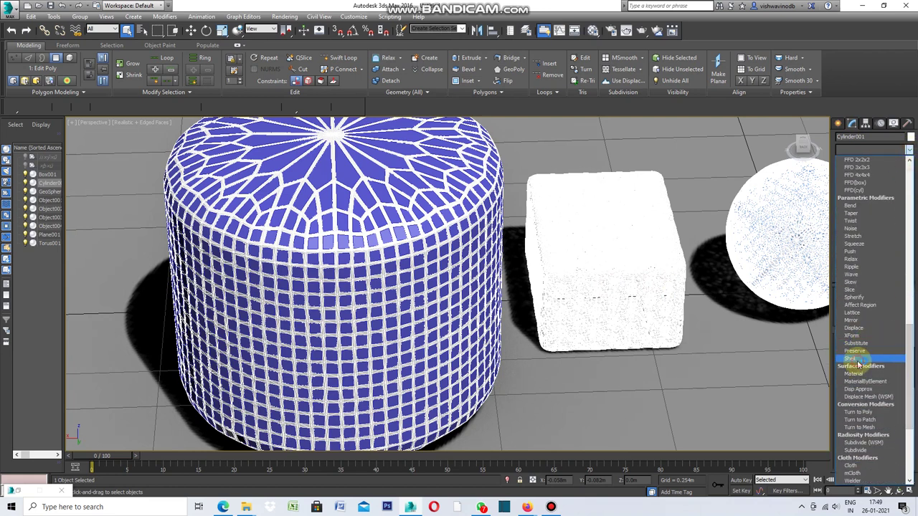
Add a Shell modifier with 0.003m outer amount, then select the detached Object004.
{"action": "left_click", "coordinate": [857, 359]}
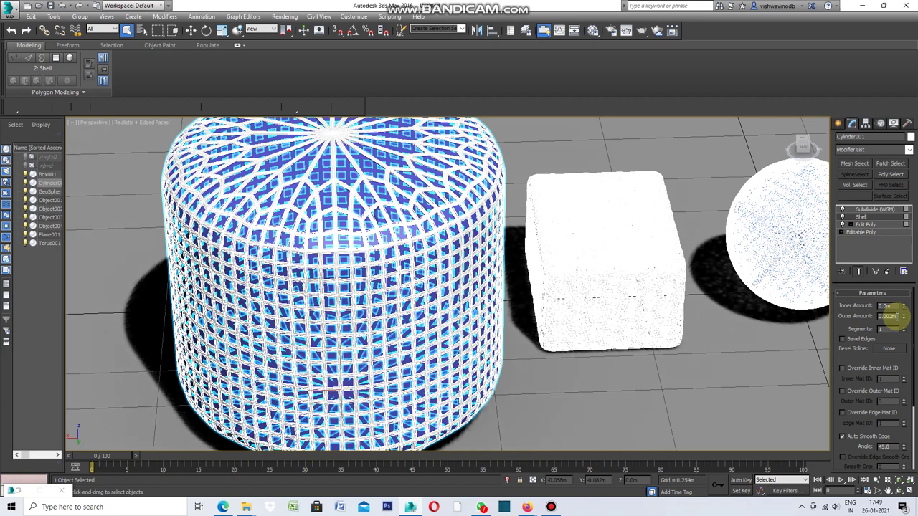
{"action": "left_click_drag", "start_coordinate": [896, 316], "coordinate": [896, 313]}
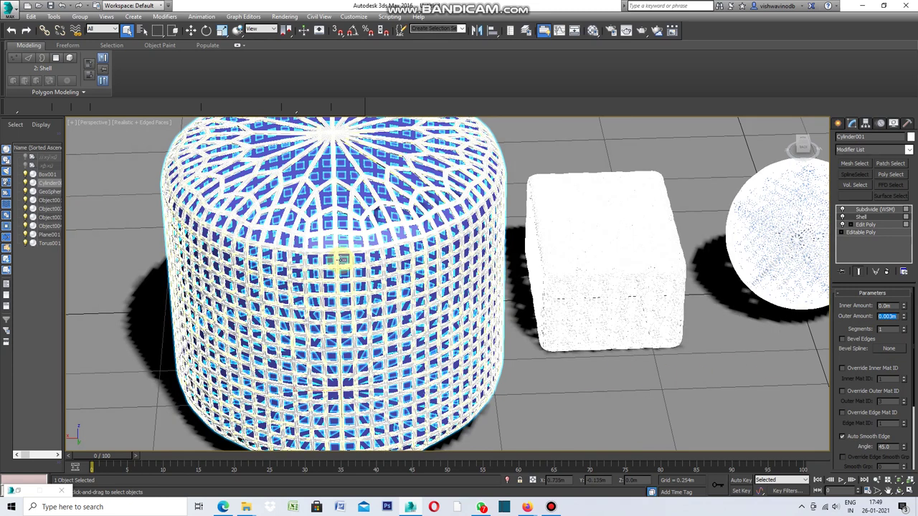
{"action": "scroll", "coordinate": [341, 260], "scroll_direction": "up", "scroll_amount": 3}
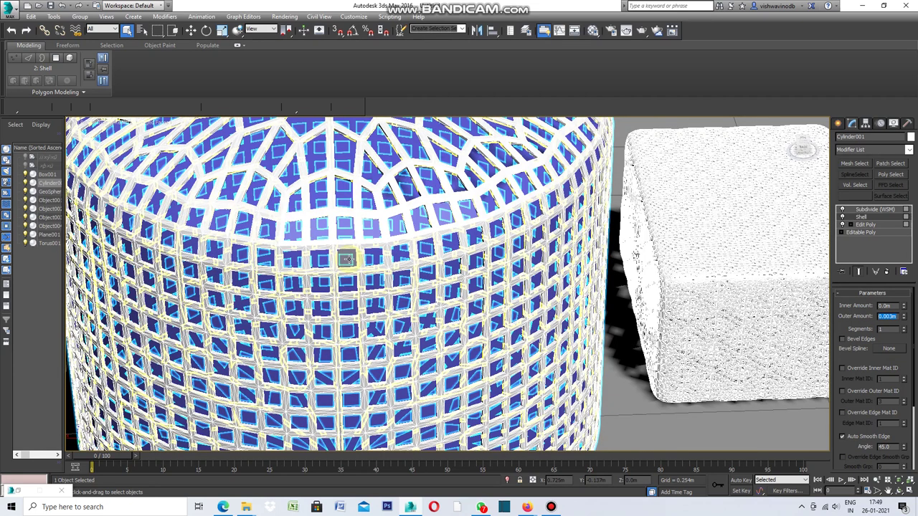
{"action": "scroll", "coordinate": [347, 260], "scroll_direction": "down", "scroll_amount": 5}
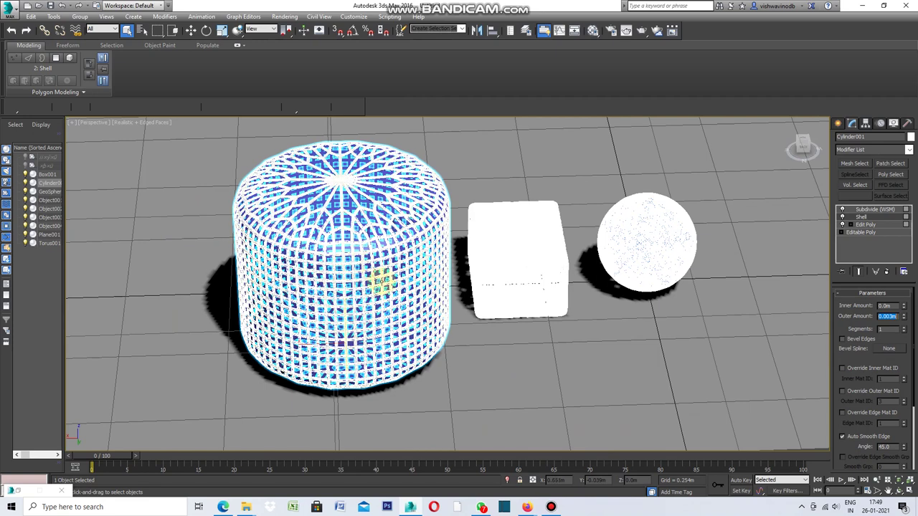
{"action": "left_click", "coordinate": [364, 191]}
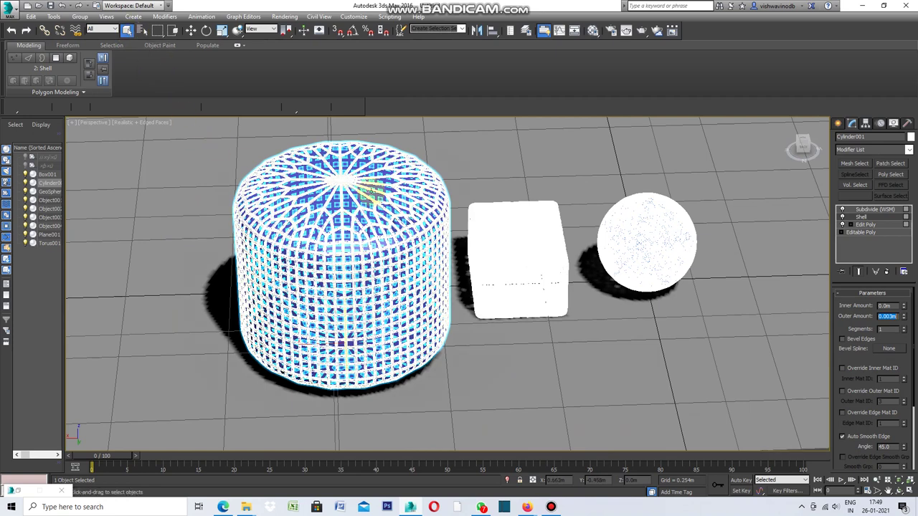
{"action": "left_click", "coordinate": [364, 203]}
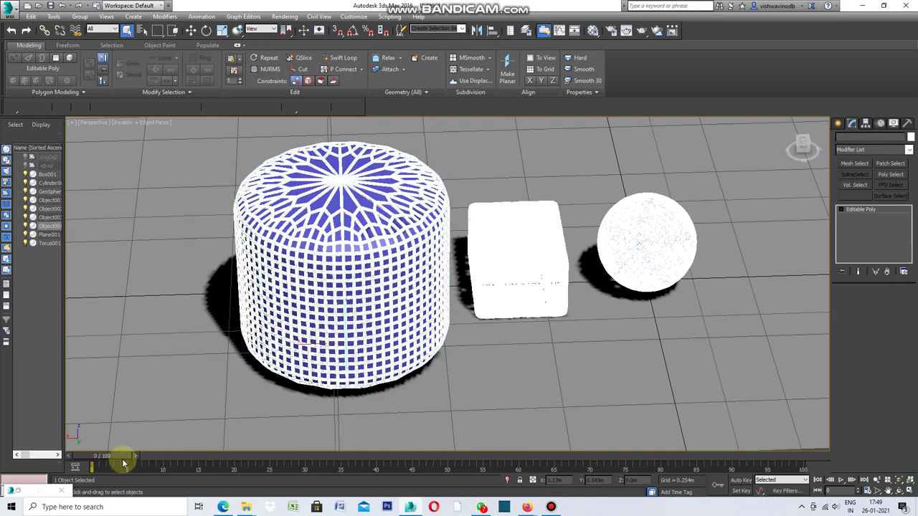
Assign the Glass - Clear material to the detached faces, then select the floor Plane001.
{"action": "key", "text": "m"}
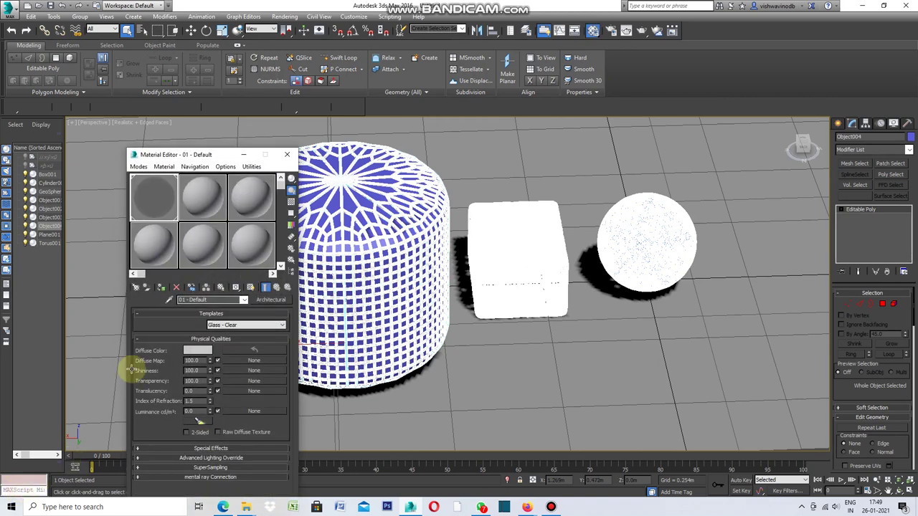
{"action": "left_click", "coordinate": [163, 287]}
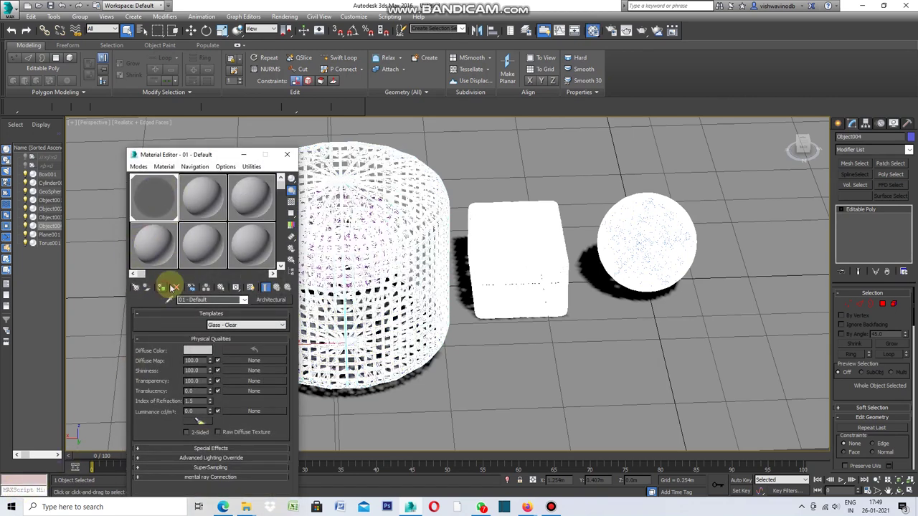
{"action": "left_click", "coordinate": [245, 156]}
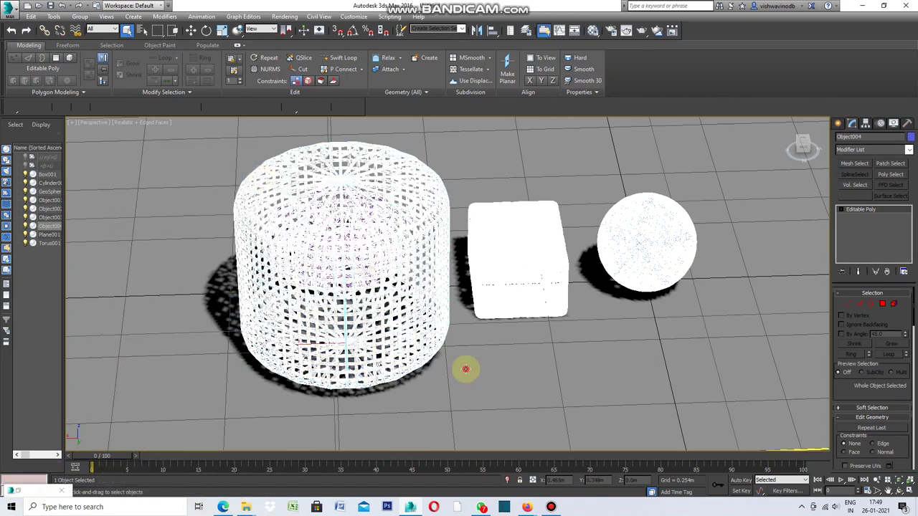
{"action": "left_click", "coordinate": [467, 369]}
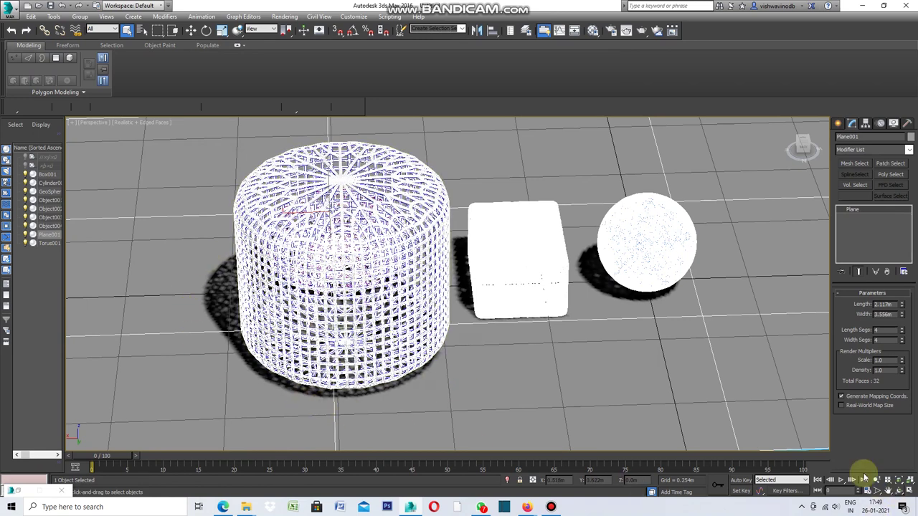
{"action": "left_click", "coordinate": [157, 125]}
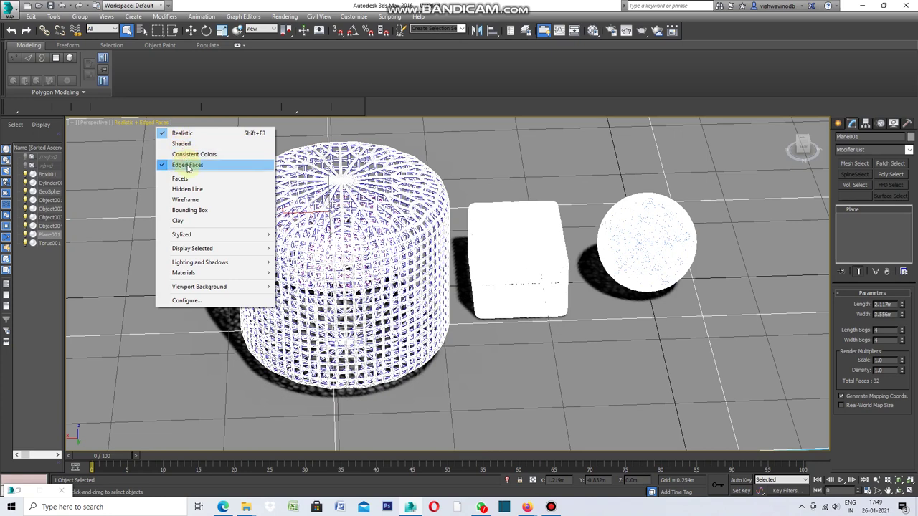
Turn off Edged Faces for plain Realistic shading and orbit down onto the cylinder's top.
{"action": "left_click", "coordinate": [187, 166]}
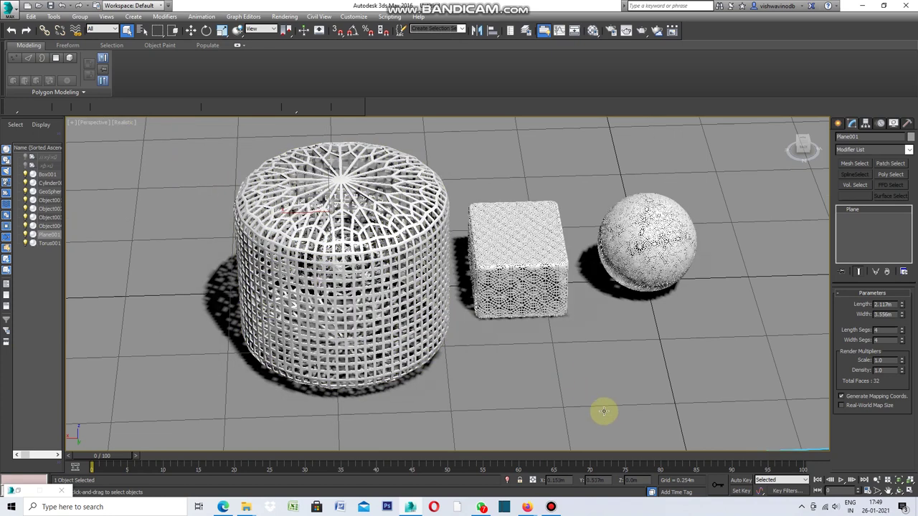
{"action": "left_click", "coordinate": [899, 491]}
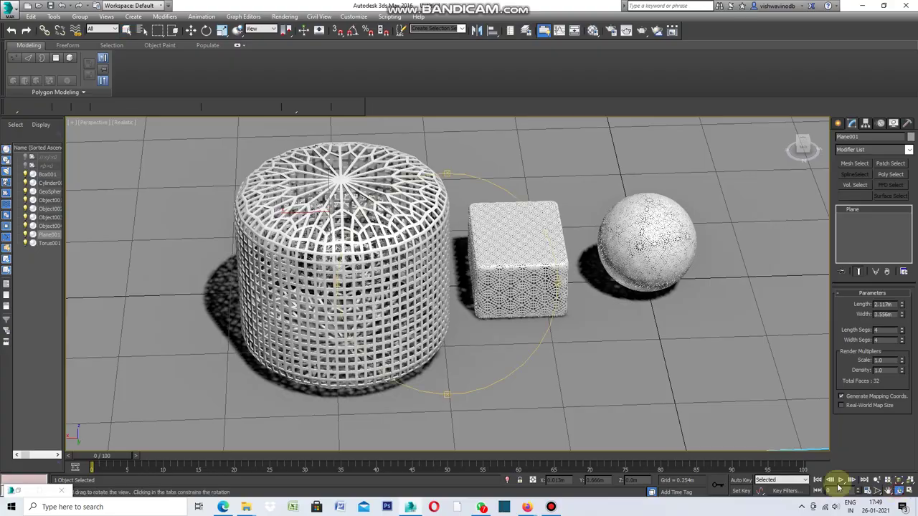
{"action": "mouse_move", "coordinate": [555, 294]}
{"action": "left_mouse_down"}
{"action": "mouse_move", "coordinate": [581, 294]}
{"action": "mouse_move", "coordinate": [604, 311]}
{"action": "mouse_move", "coordinate": [606, 337]}
{"action": "mouse_move", "coordinate": [574, 342]}
{"action": "mouse_move", "coordinate": [567, 328]}
{"action": "mouse_move", "coordinate": [530, 313]}
{"action": "mouse_move", "coordinate": [539, 309]}
{"action": "left_mouse_up"}
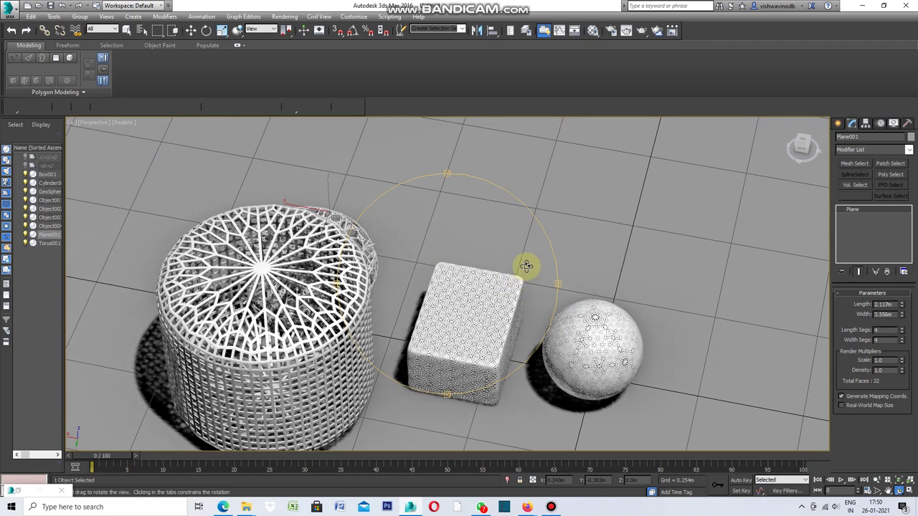
{"action": "left_click_drag", "start_coordinate": [465, 258], "coordinate": [505, 265]}
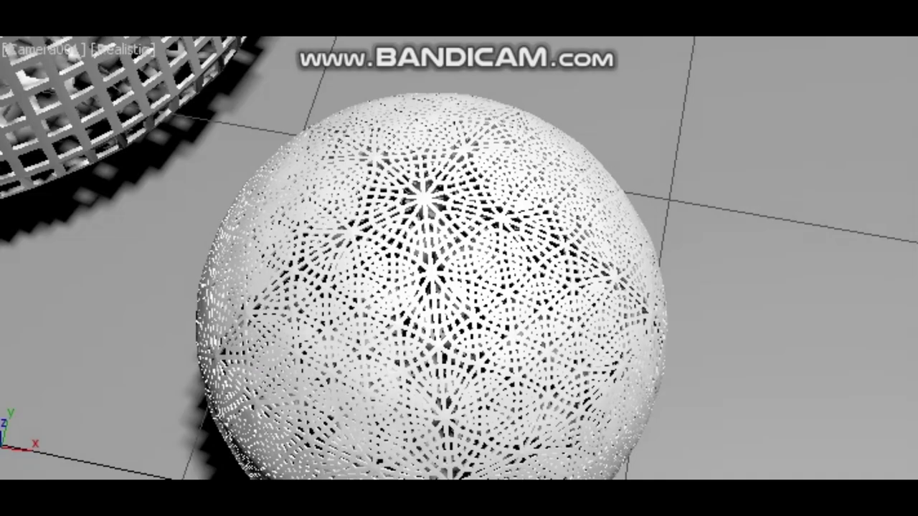
Activate Select and Move (W) to drag the Camera001 target toward the white lattice.
{"action": "key", "text": "w"}
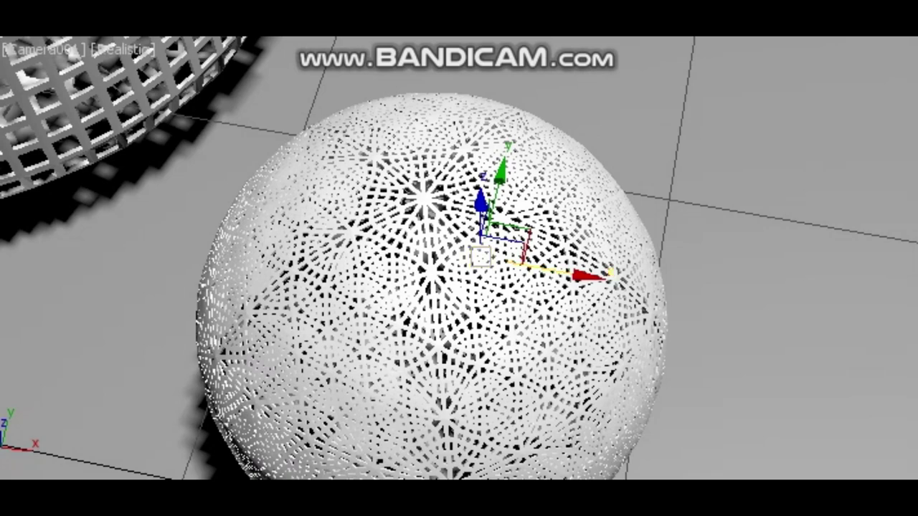